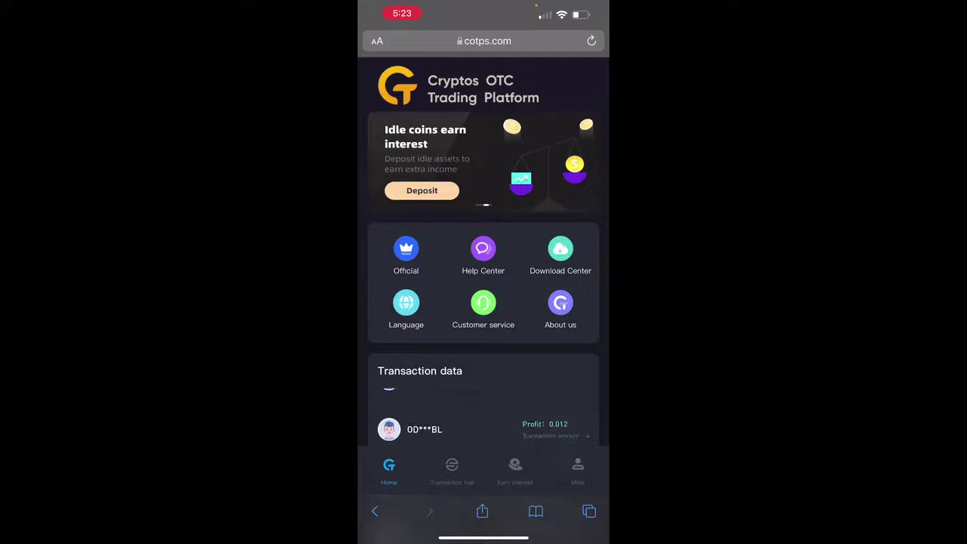
Go to the COTPS Mine page, dismiss the license notice, and open the TRC20 Recharge page.
click(577, 469)
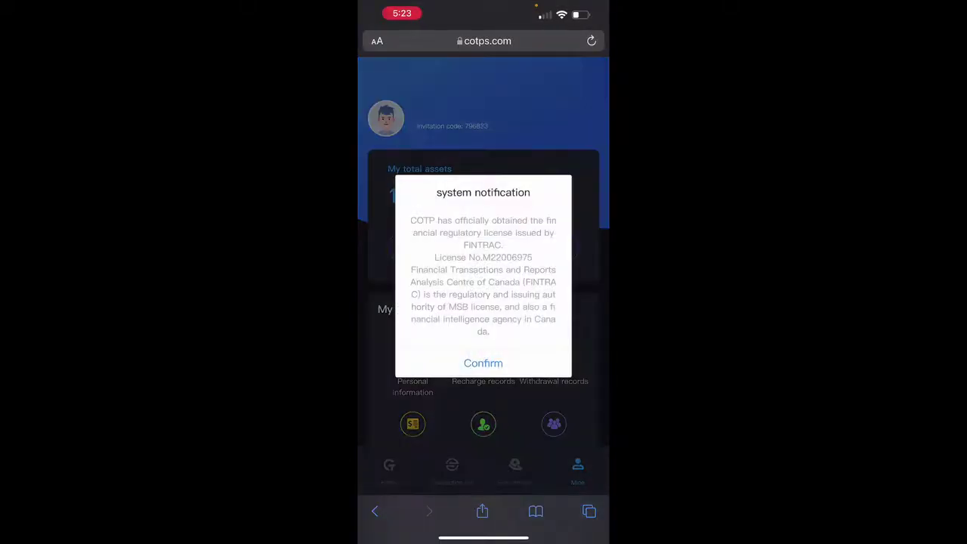
click(483, 363)
scroll(483, 302, down, 2)
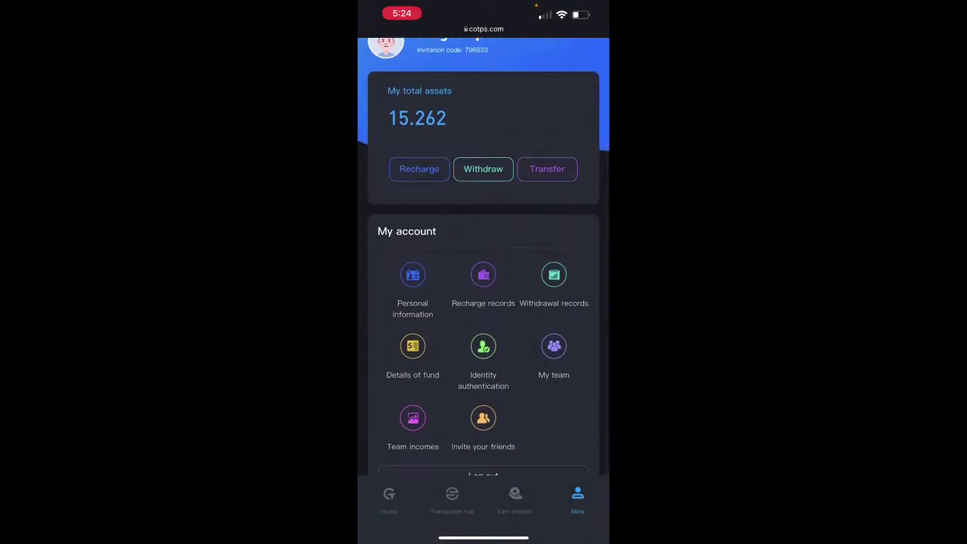
click(418, 169)
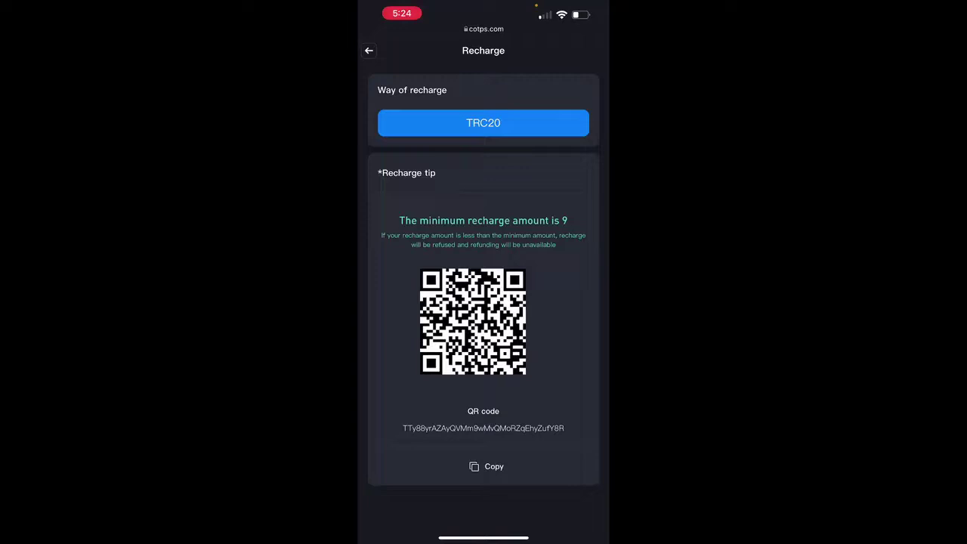
Copy the TRC20 deposit address shown under the COTPS QR code.
drag(484, 318, 484, 342)
click(487, 466)
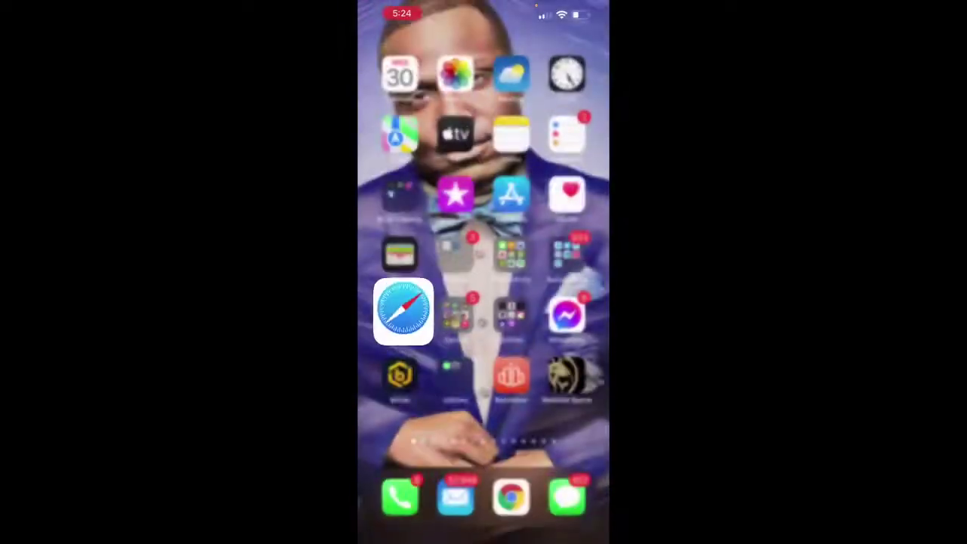
Search Spotlight for 'c' and launch CoinZoom Pro from the results.
text(voin)
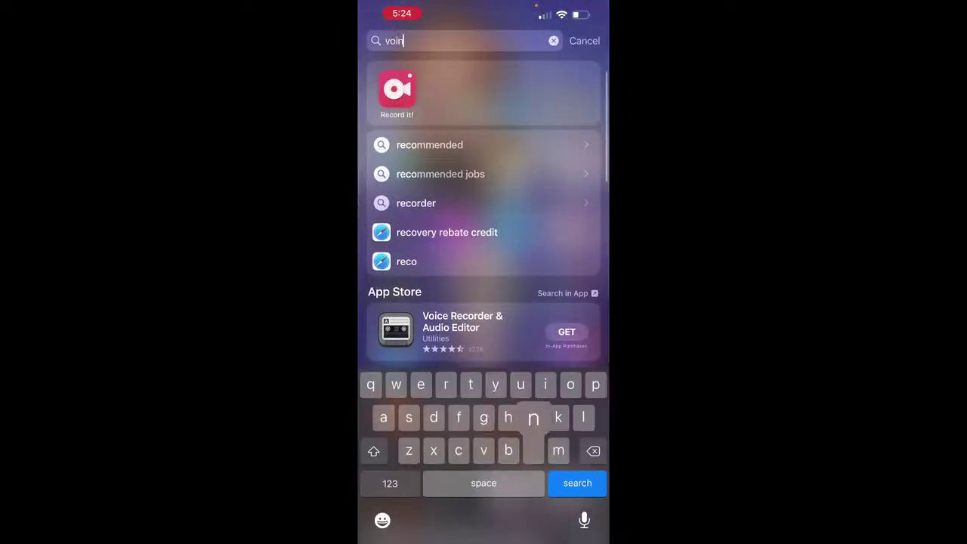
key(BackSpace)
text(v)
key(BackSpace)
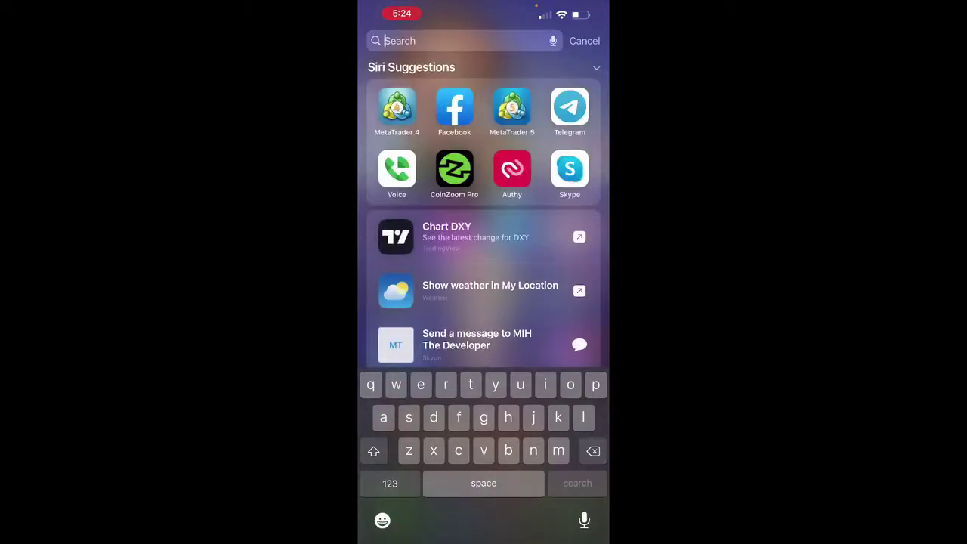
text(c)
key(Return)
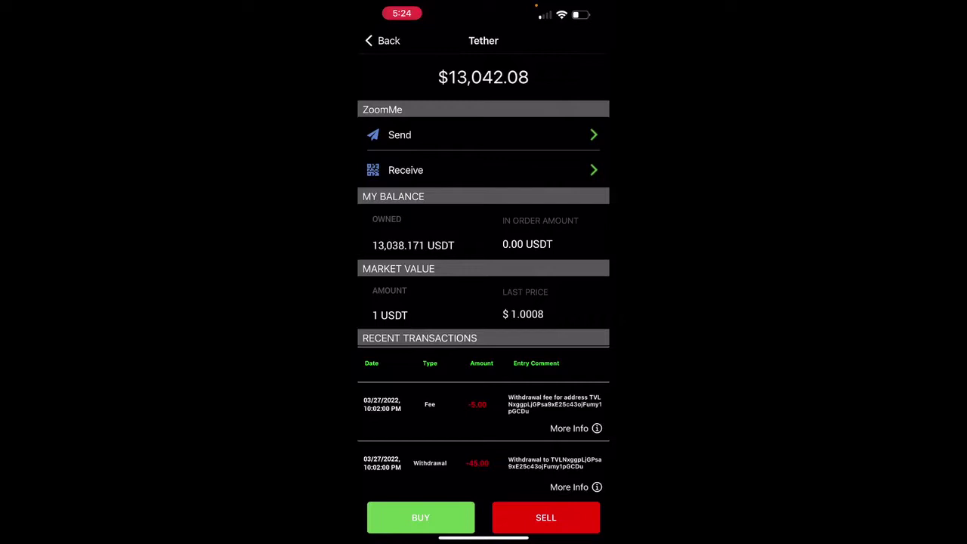
Dismiss the Session Expired alert and reopen the USDT wallet from Account Overview.
click(383, 40)
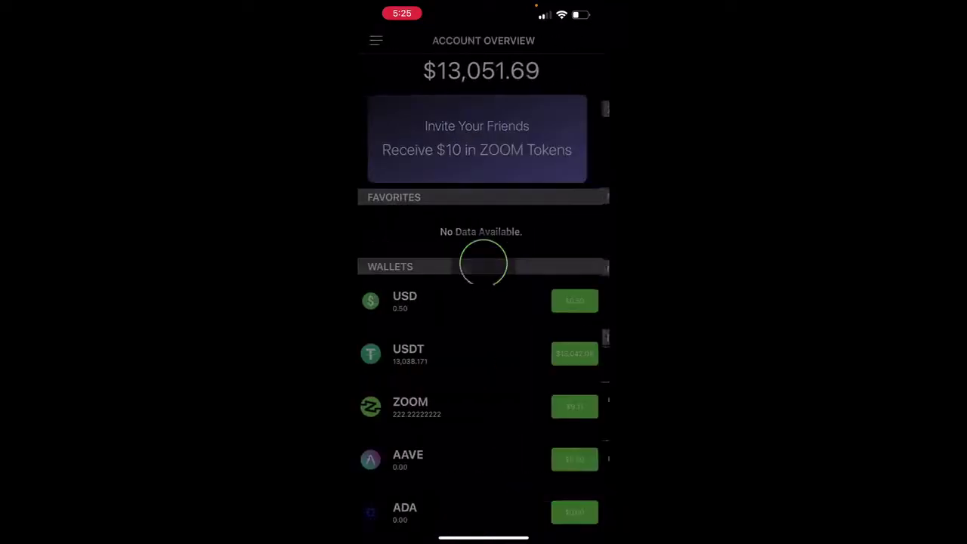
click(483, 295)
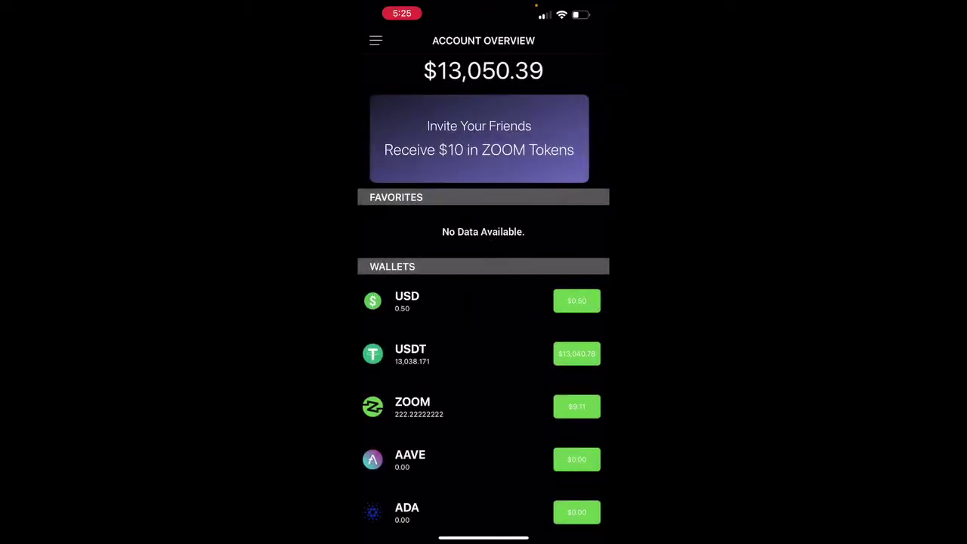
click(411, 353)
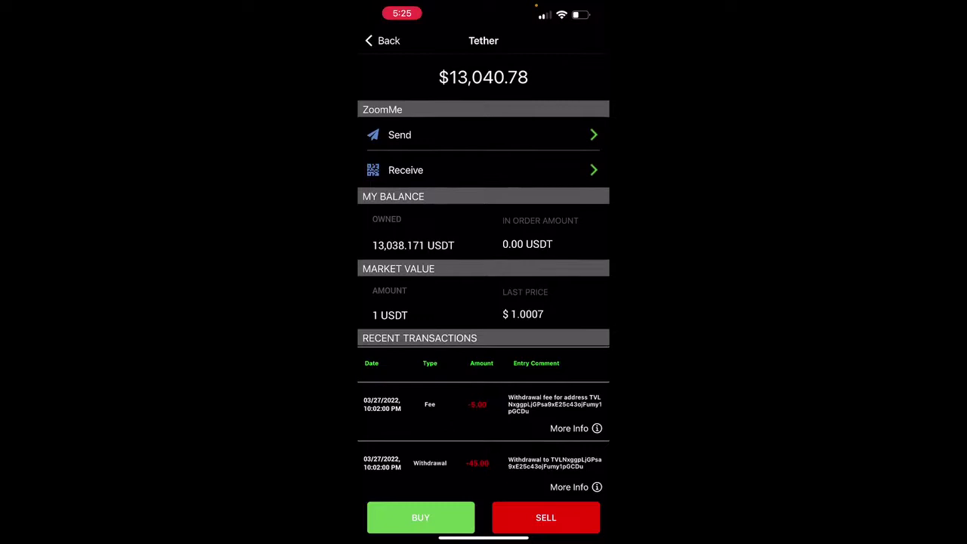
Start a USDT send, accept the USDT-only warning, and cross-check the COTPS address in Safari.
click(406, 170)
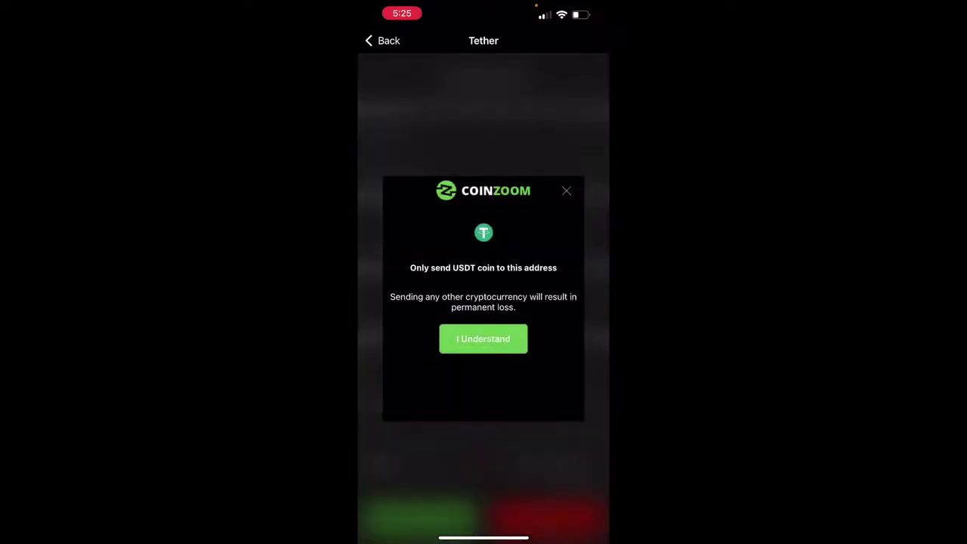
click(483, 339)
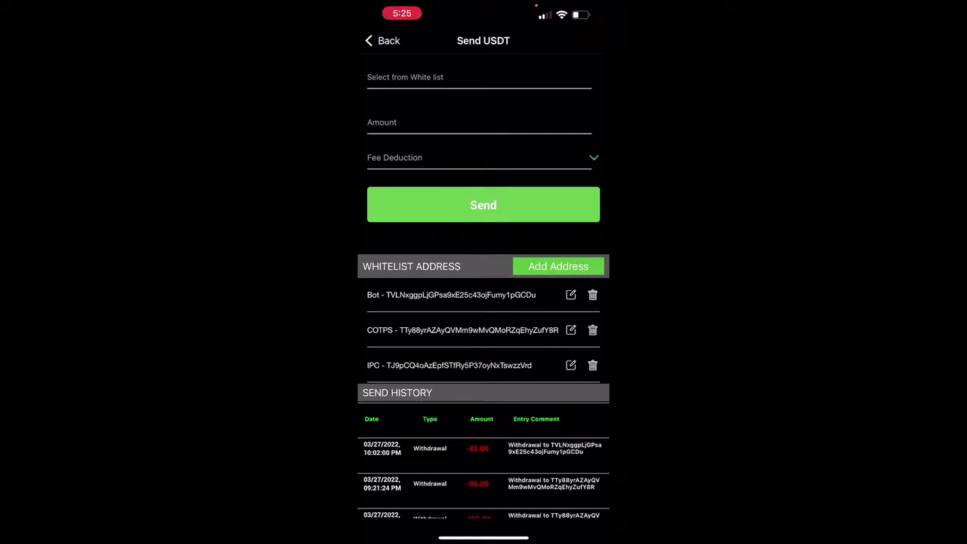
drag(483, 538, 483, 340)
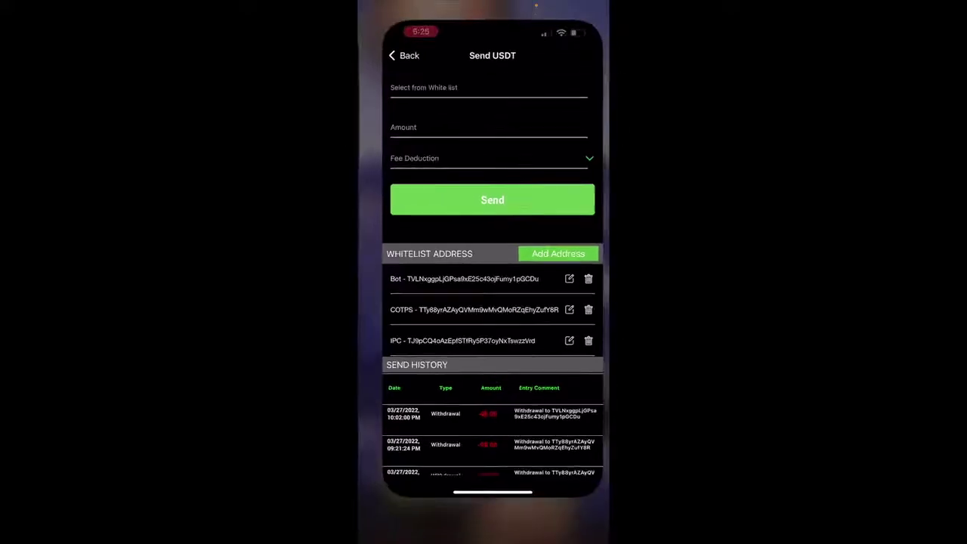
click(454, 287)
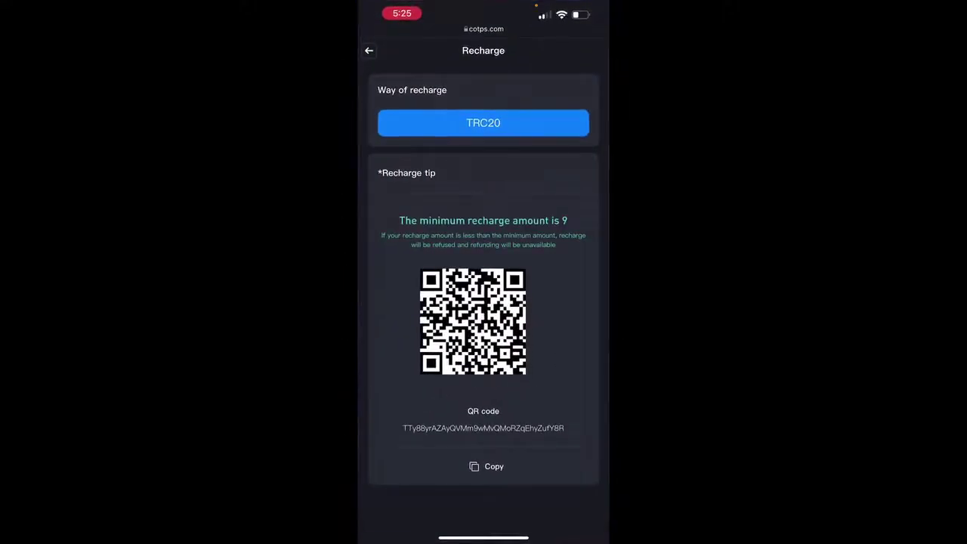
drag(484, 538, 484, 340)
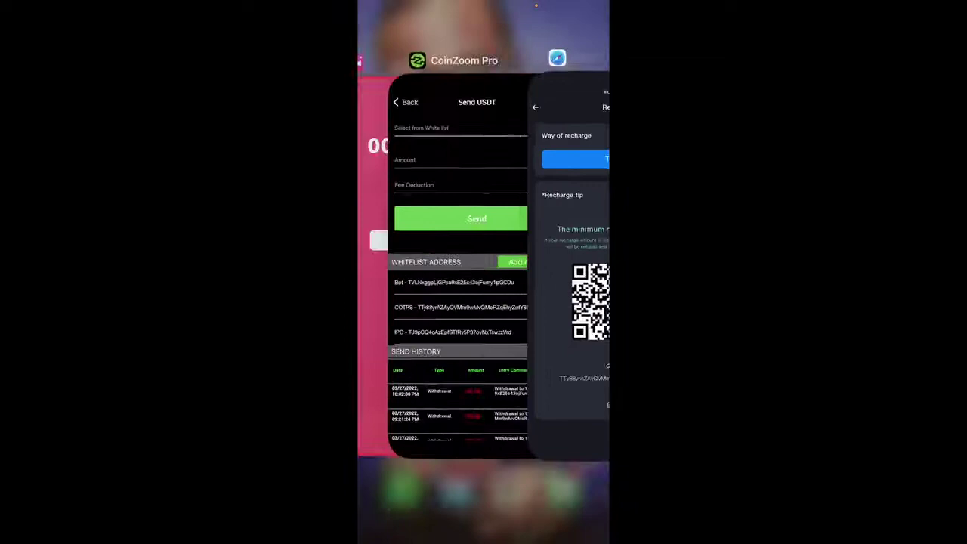
click(453, 264)
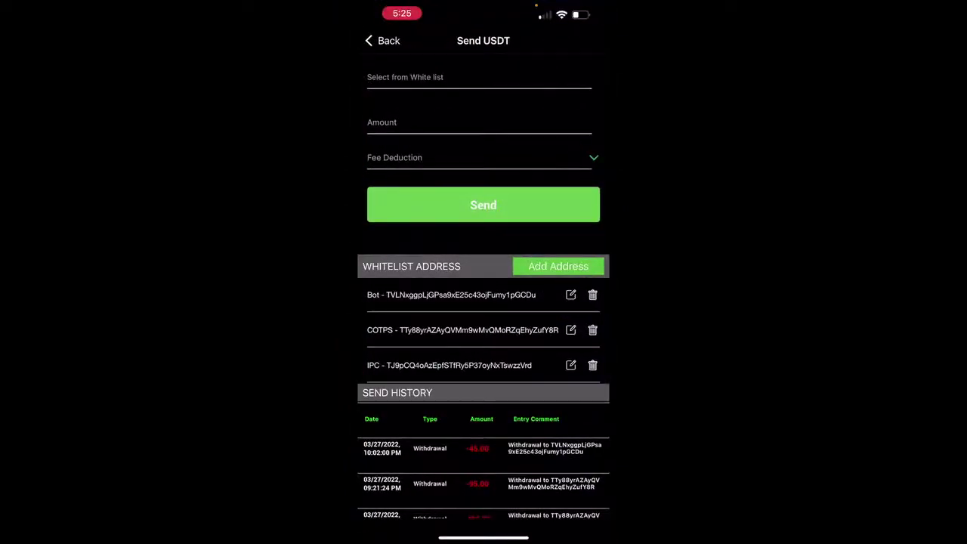
Add a new external-wallet whitelist address and paste the copied COTPS deposit address.
click(558, 266)
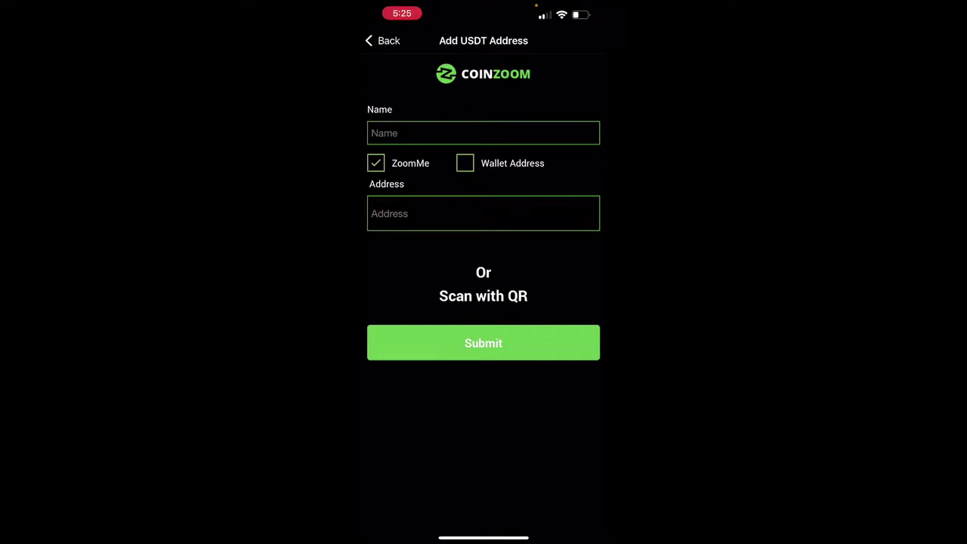
click(465, 163)
click(376, 164)
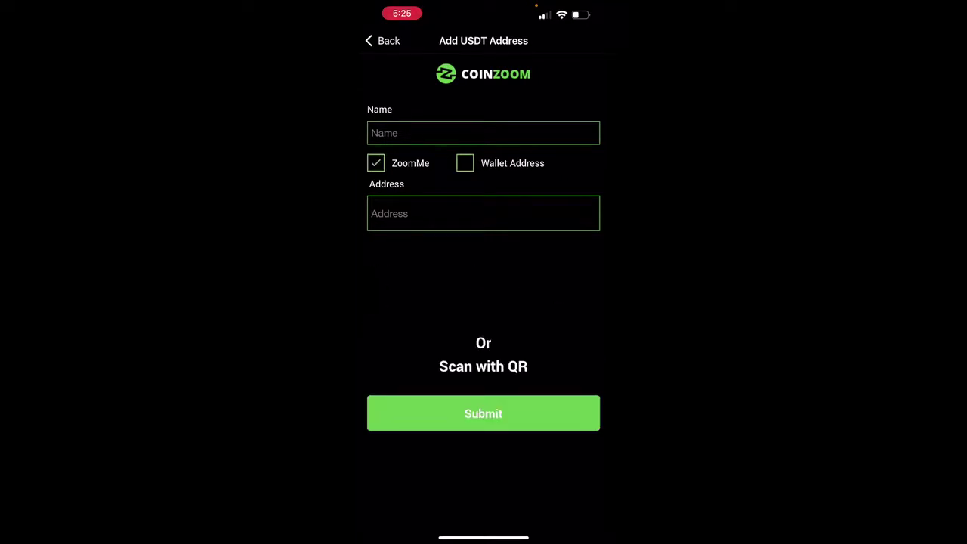
click(465, 164)
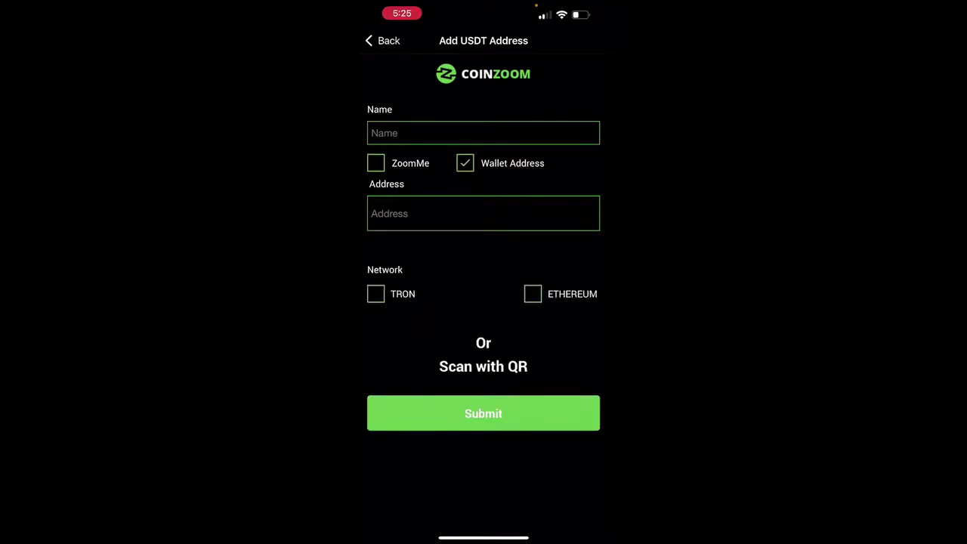
click(483, 213)
click(374, 213)
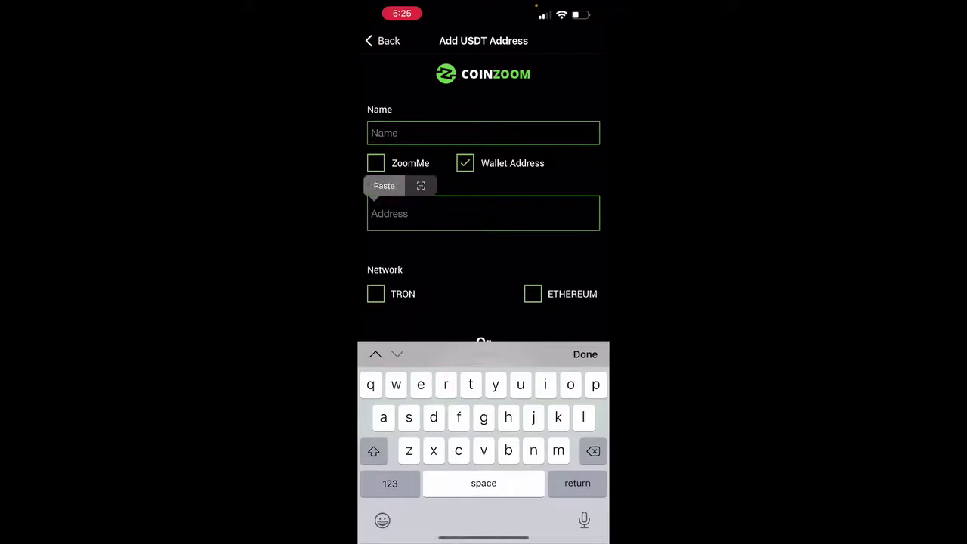
click(384, 185)
click(483, 133)
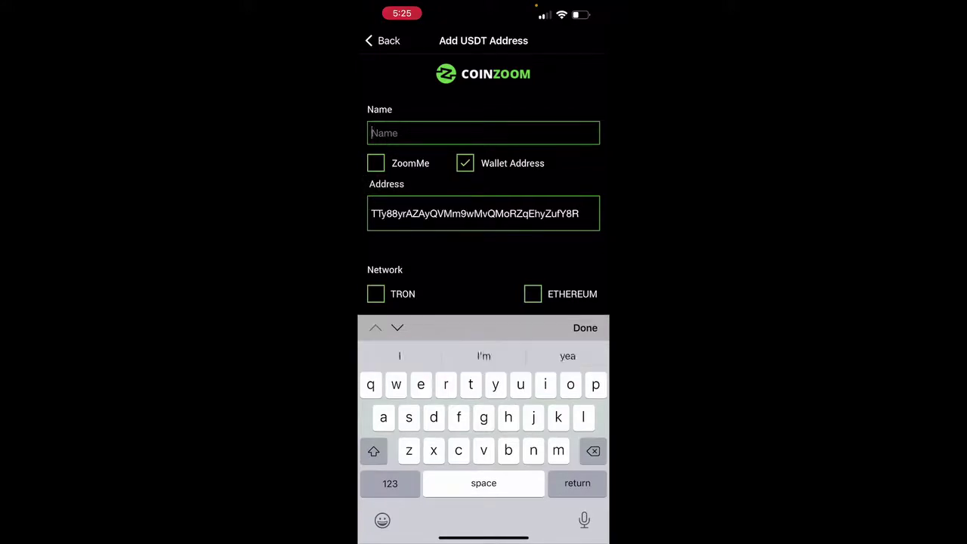
Name the address COTPS, mark it TRON, submit, and dismiss the DuplicateName alert.
text(CO)
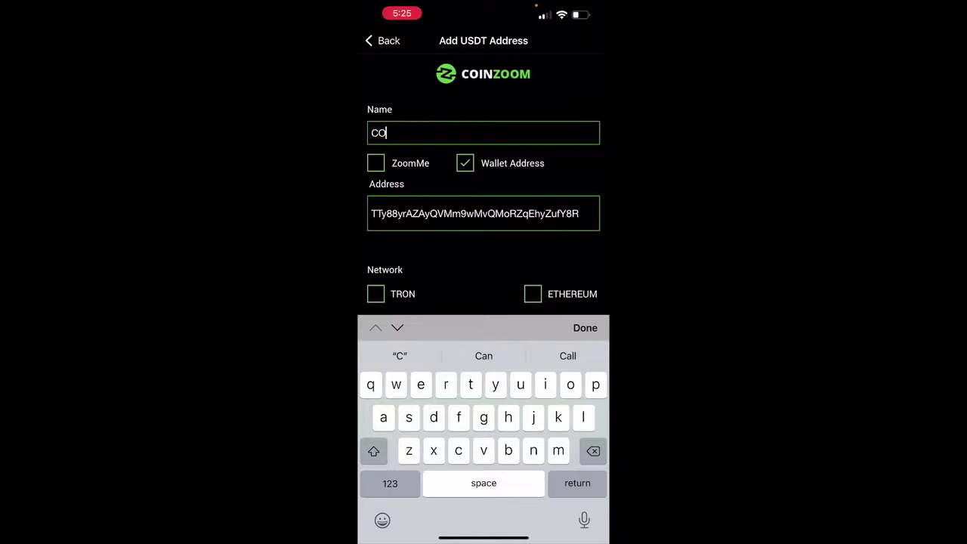
text(PT)
key(BackSpace)
key(BackSpace)
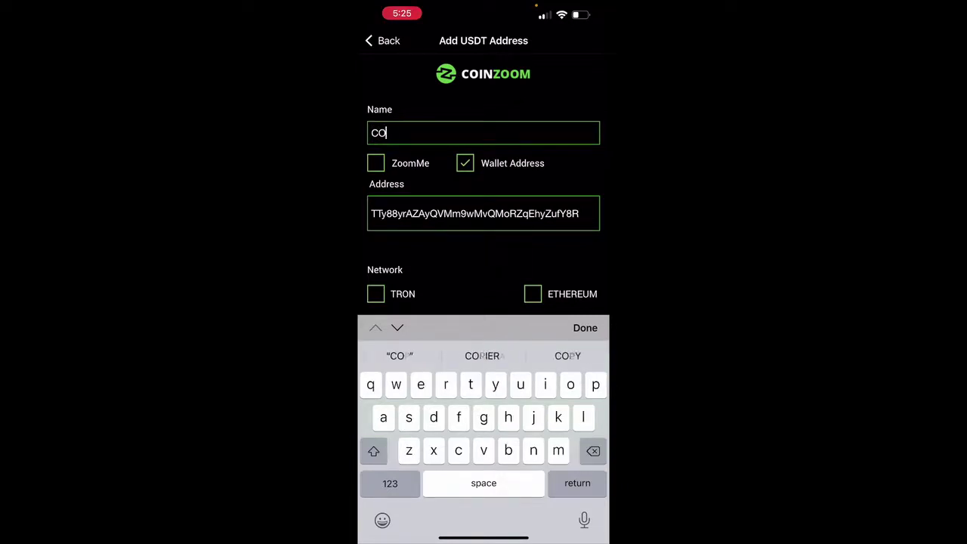
text(TP)
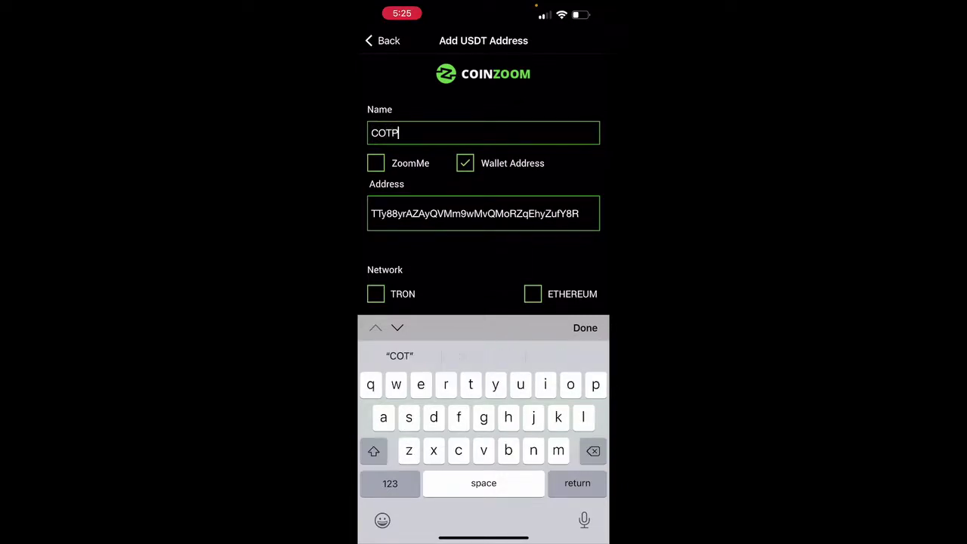
text(S)
click(376, 294)
click(585, 328)
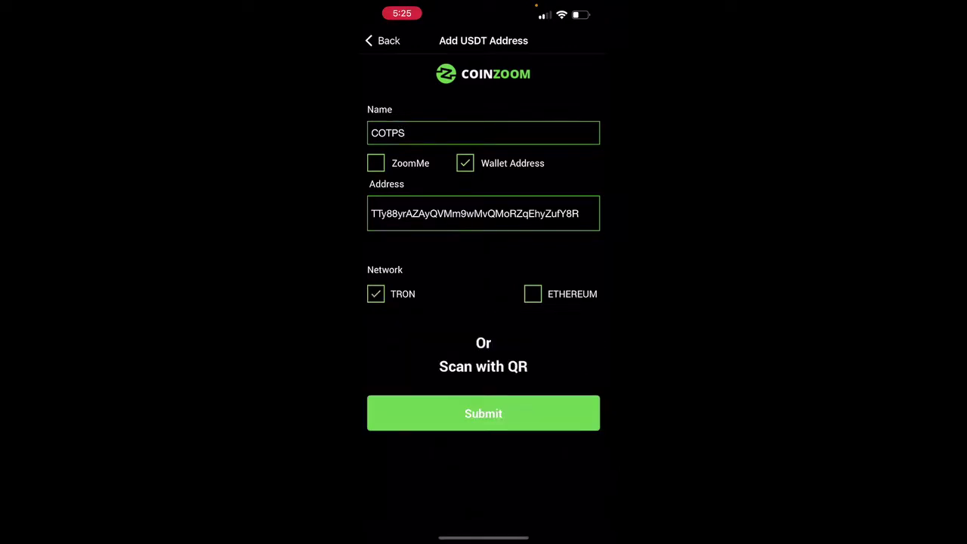
click(484, 414)
click(483, 299)
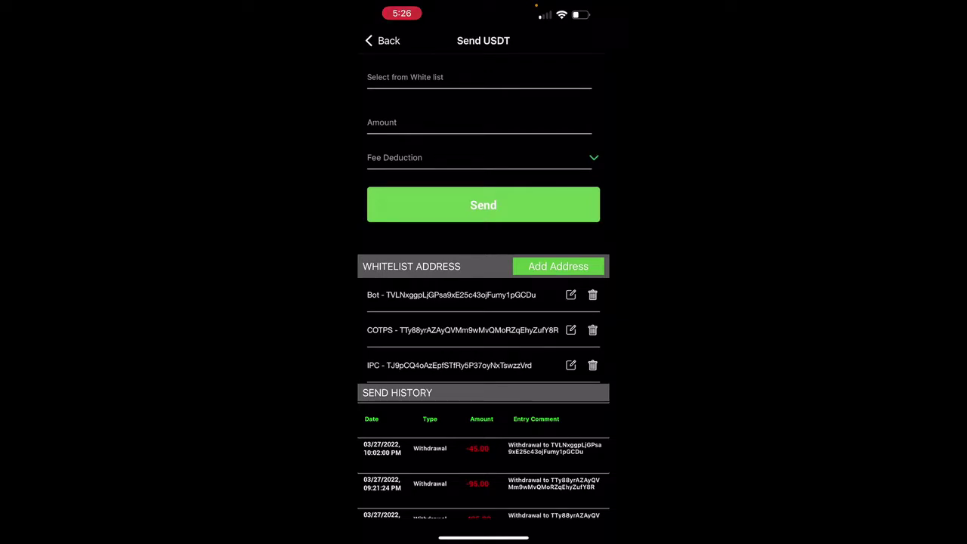
Choose the COTPS whitelist address as recipient and enter 5 as the amount.
click(479, 77)
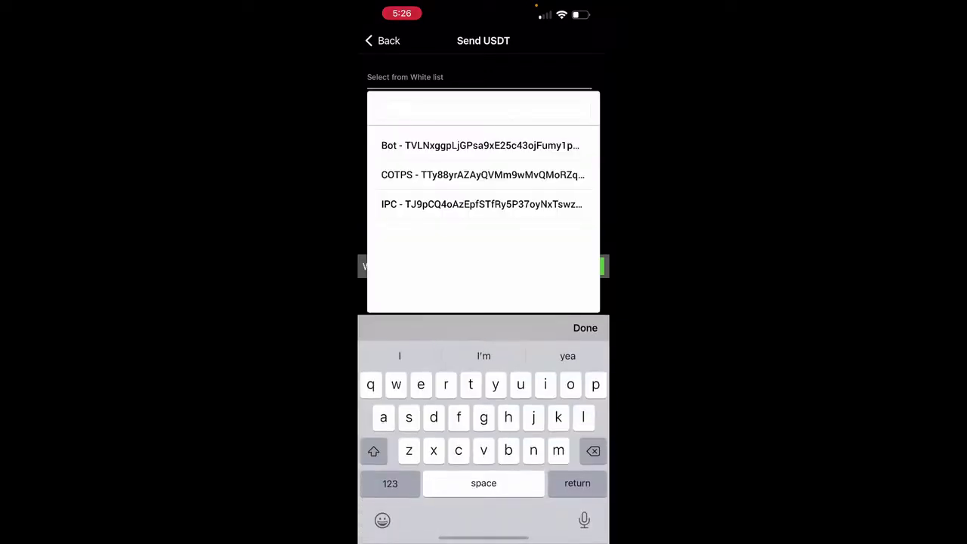
click(483, 174)
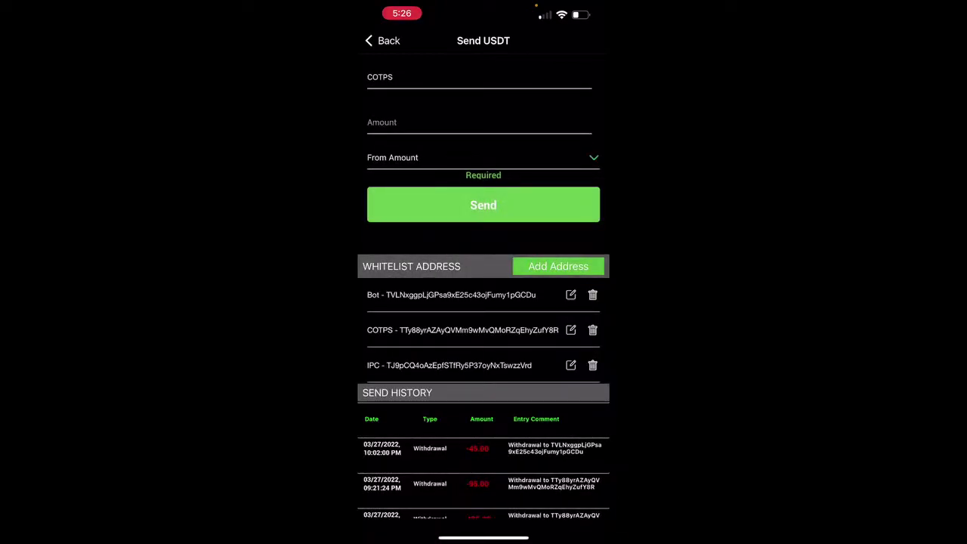
click(479, 122)
text(9)
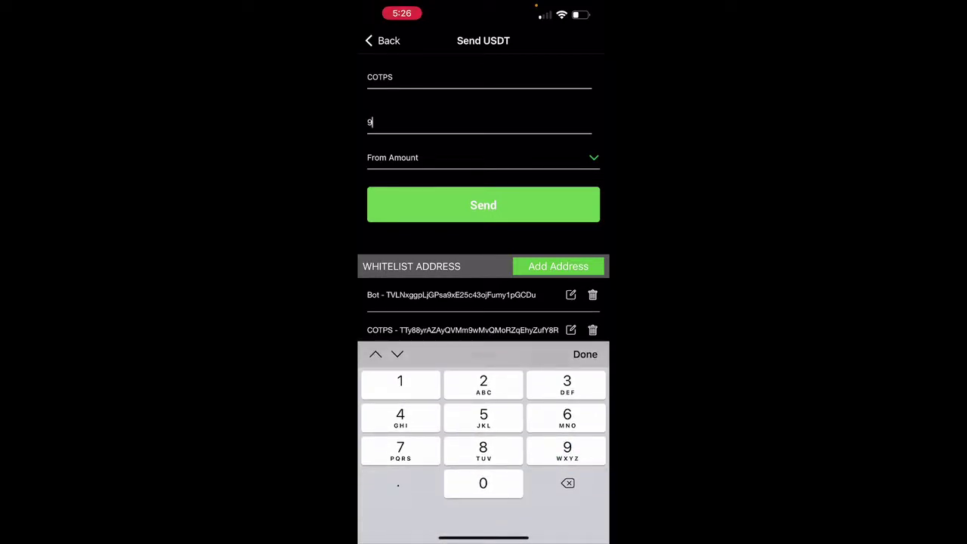
key(BackSpace)
text(5)
Keep fees deducted From Amount, then send and confirm the 5 USDT transfer.
click(393, 158)
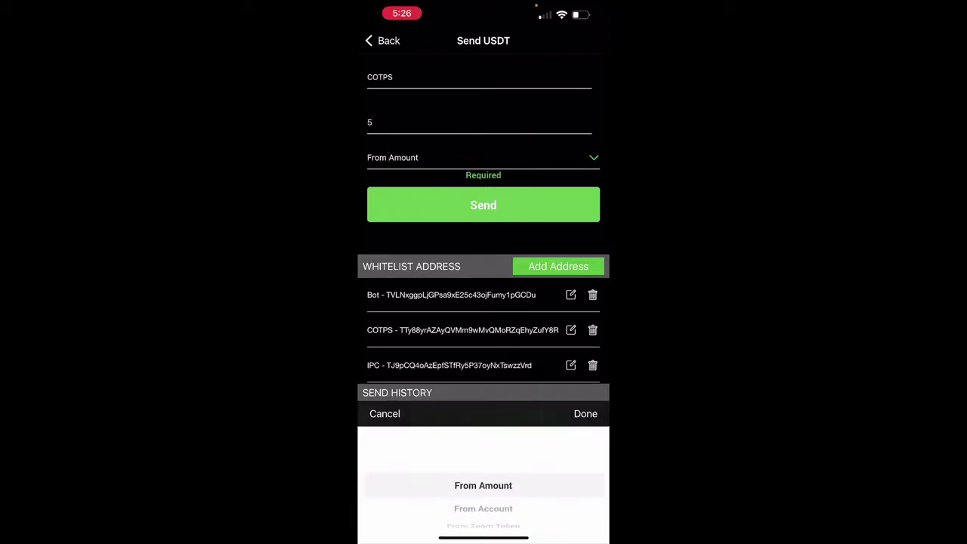
click(393, 158)
click(418, 157)
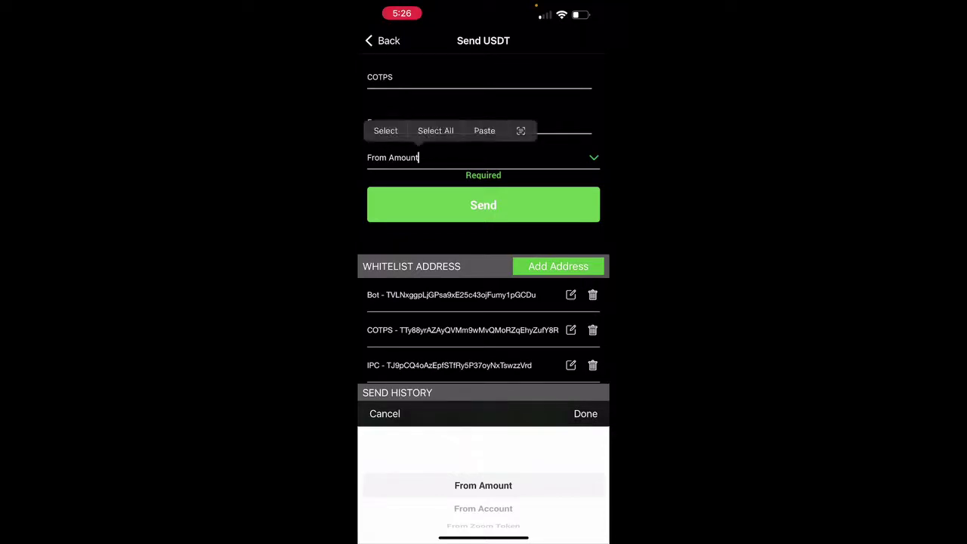
click(585, 414)
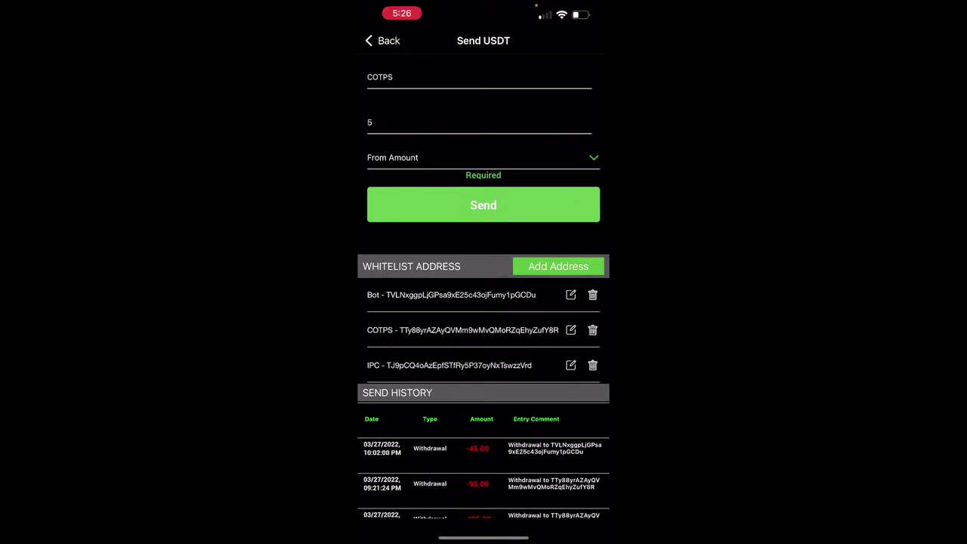
click(483, 157)
drag(483, 507, 483, 484)
click(585, 414)
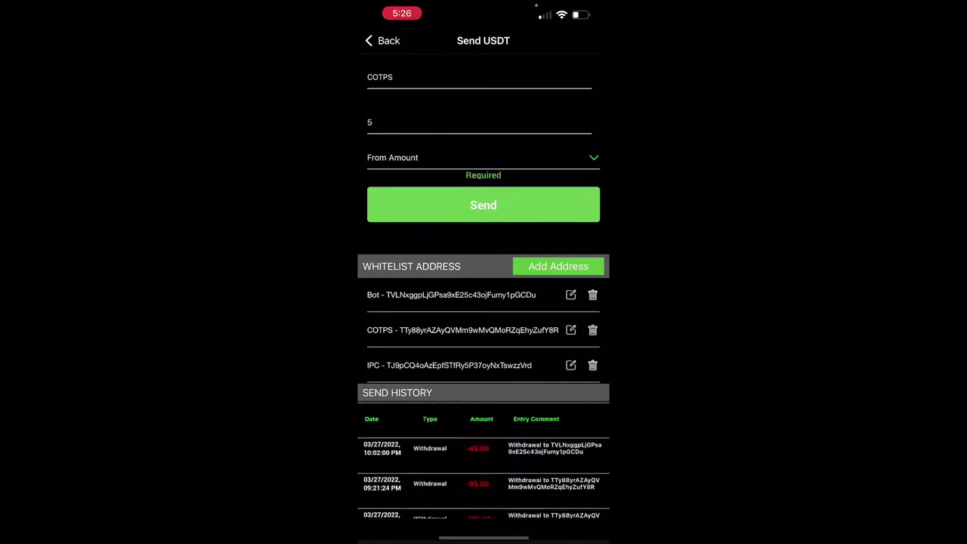
click(483, 204)
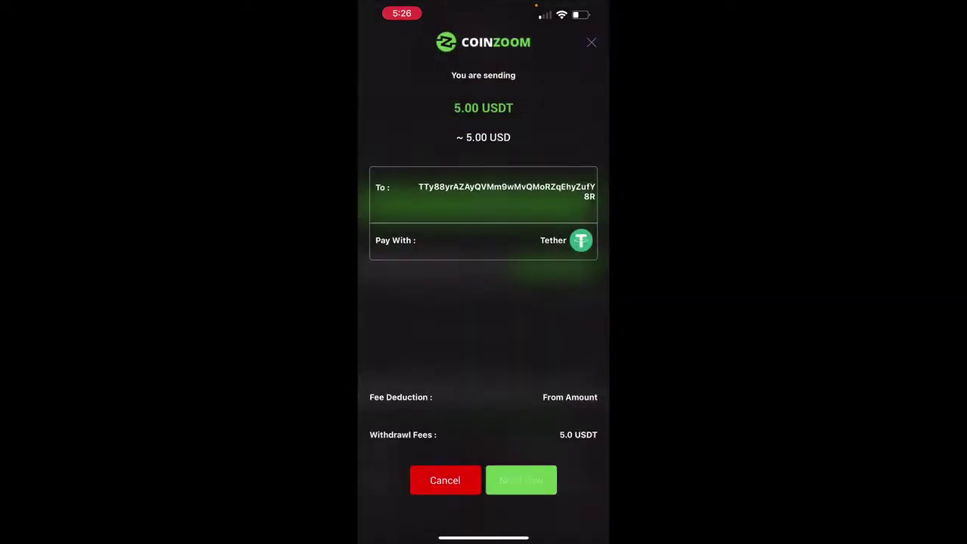
click(521, 480)
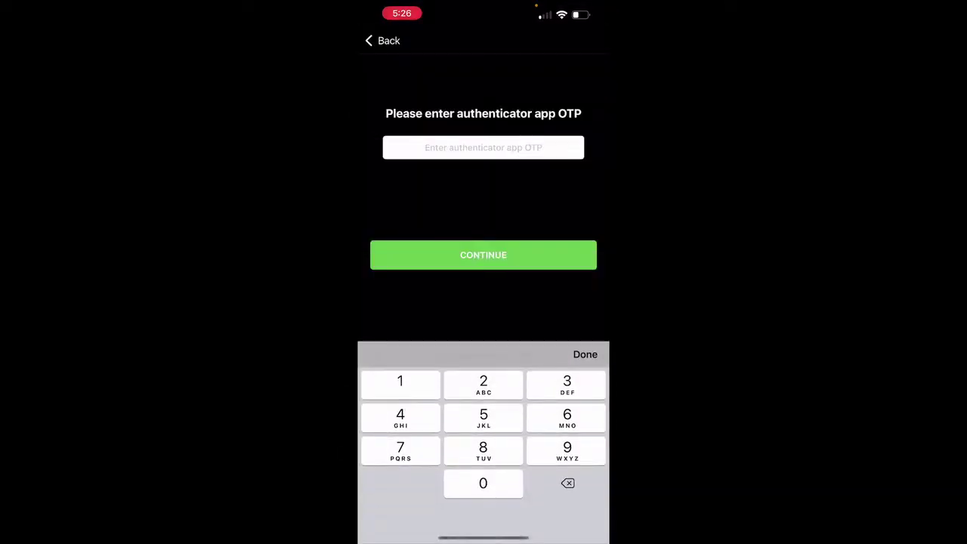
drag(483, 538, 484, 340)
Launch Authy via Spotlight and filter its accounts by 'Coinzoo' to show the token.
drag(484, 227, 483, 378)
text(c)
key(BackSpace)
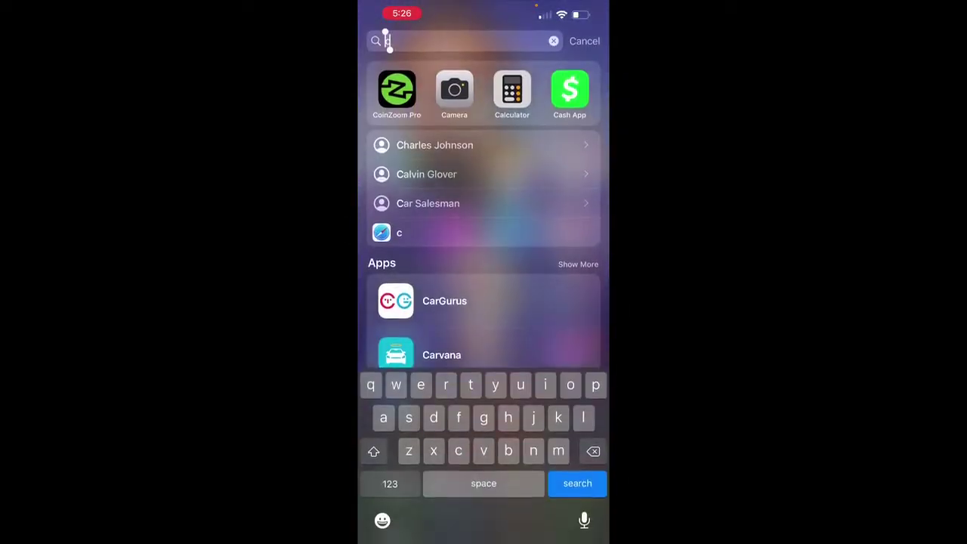
text(authy)
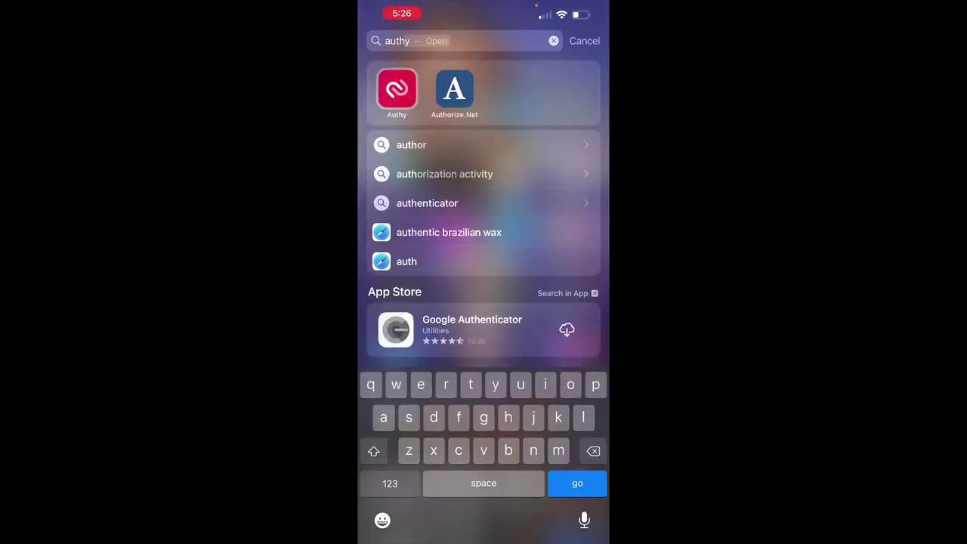
key(Return)
click(393, 43)
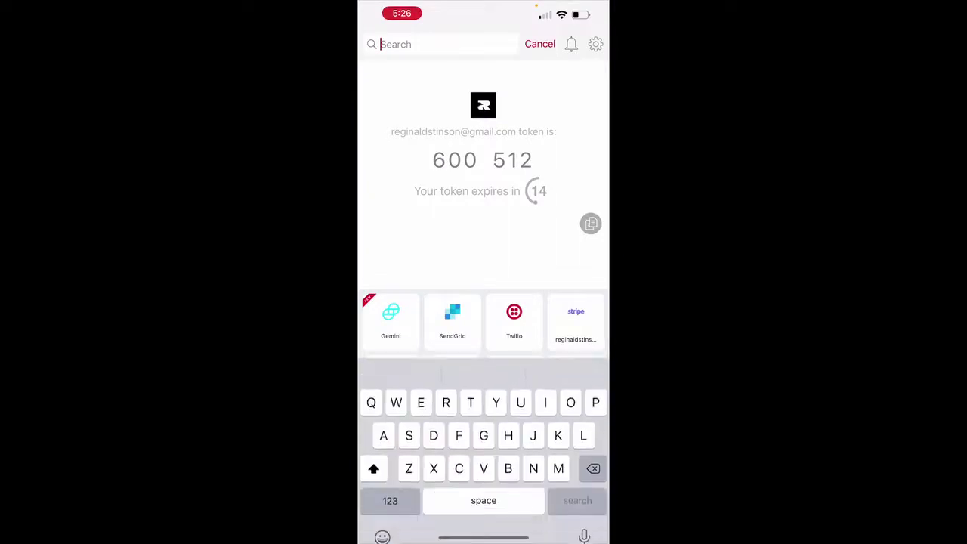
text(Coin)
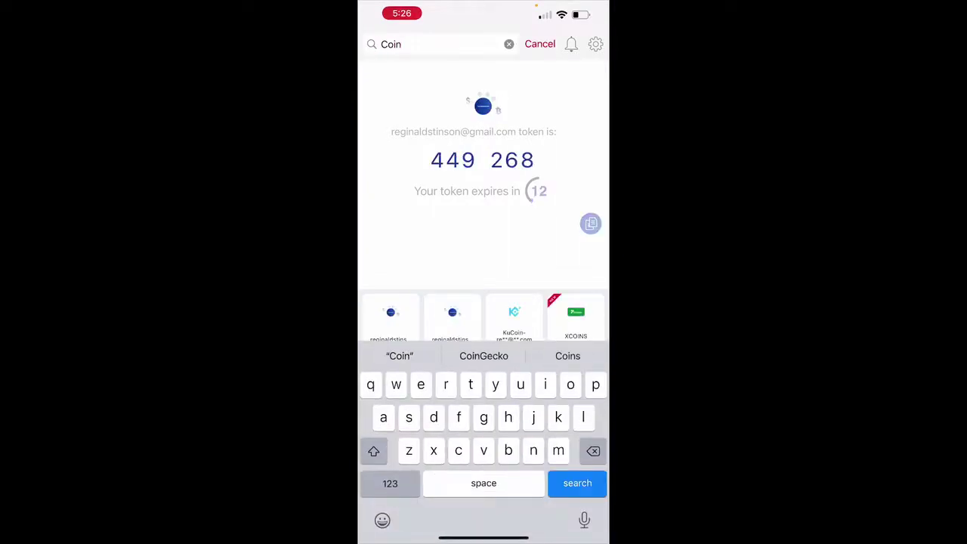
text(zoo)
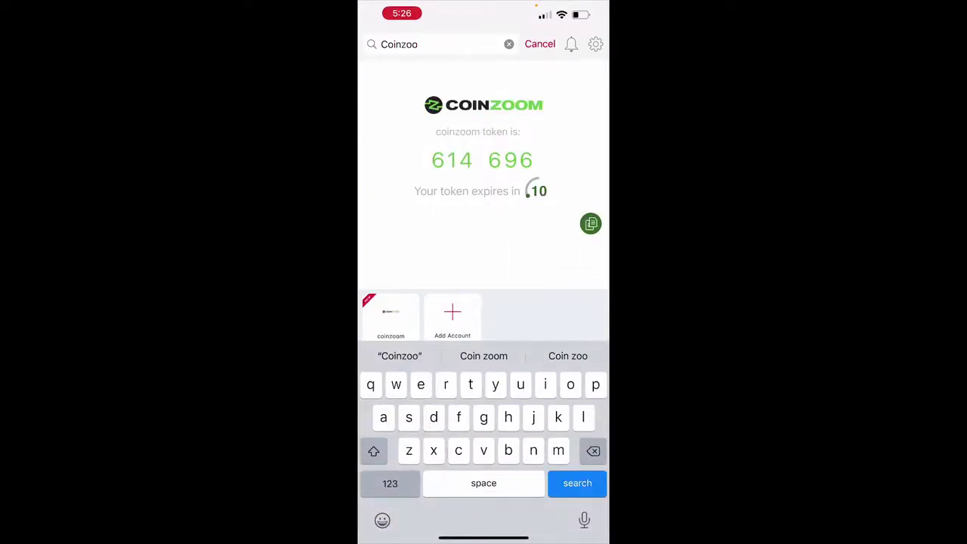
Copy the CoinZoom token from Authy, paste it into CoinZoom Pro's OTP field, and confirm success.
click(591, 223)
drag(483, 538, 483, 303)
click(483, 227)
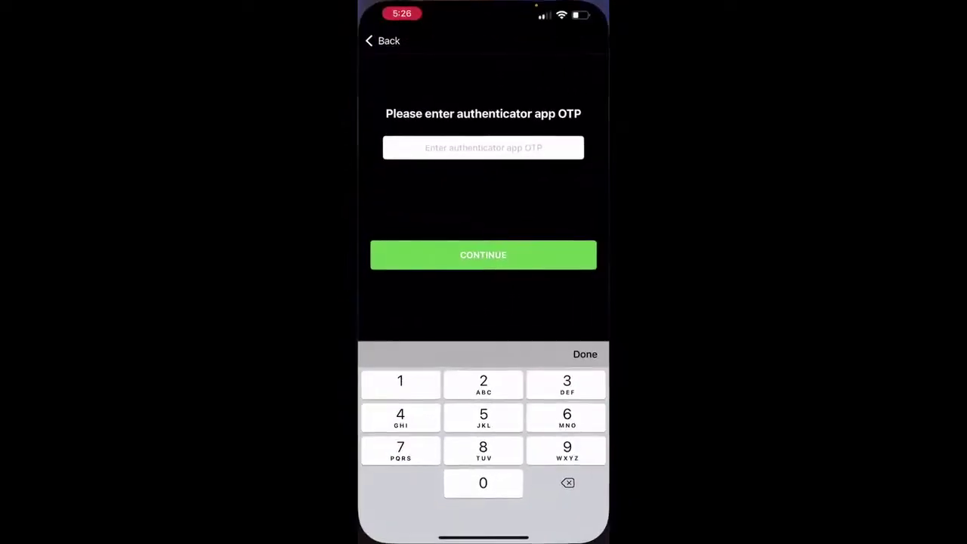
click(425, 147)
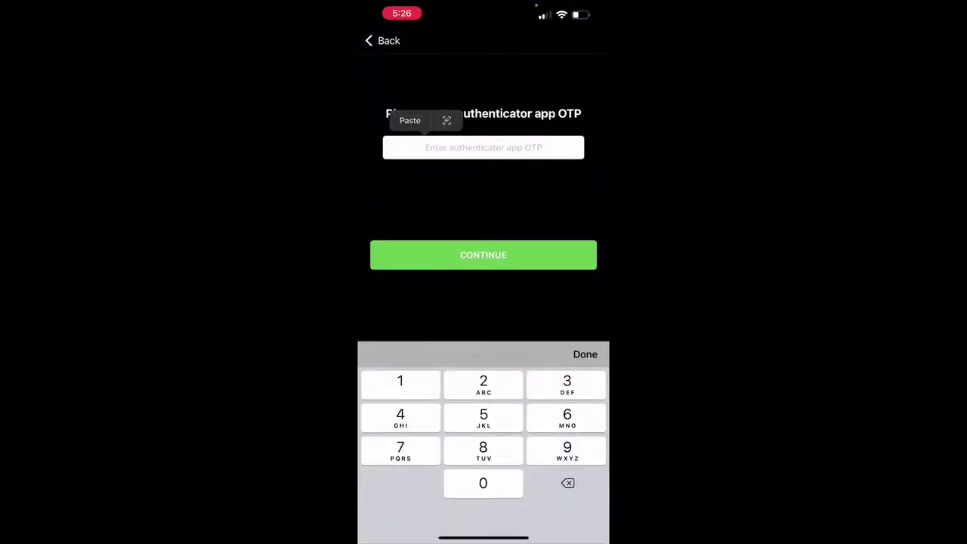
click(409, 120)
click(483, 255)
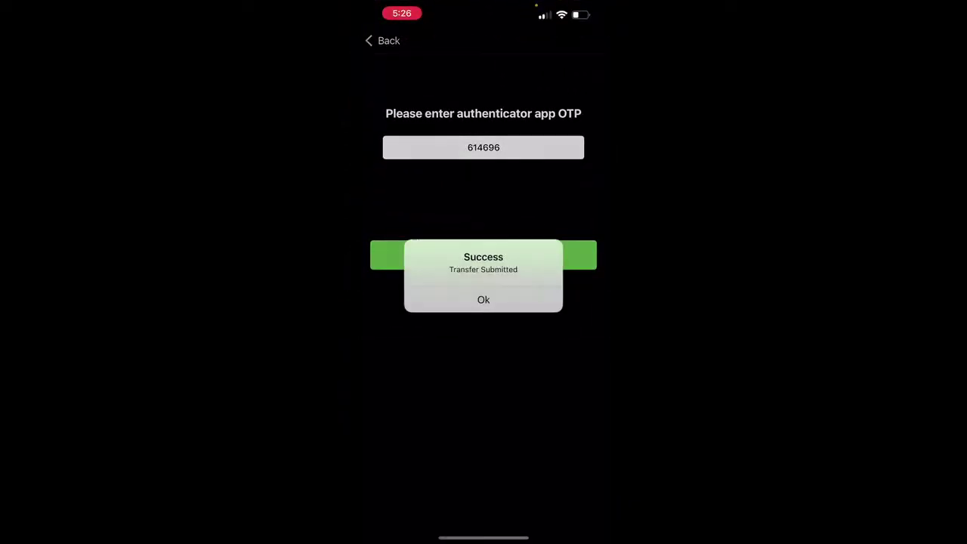
click(484, 300)
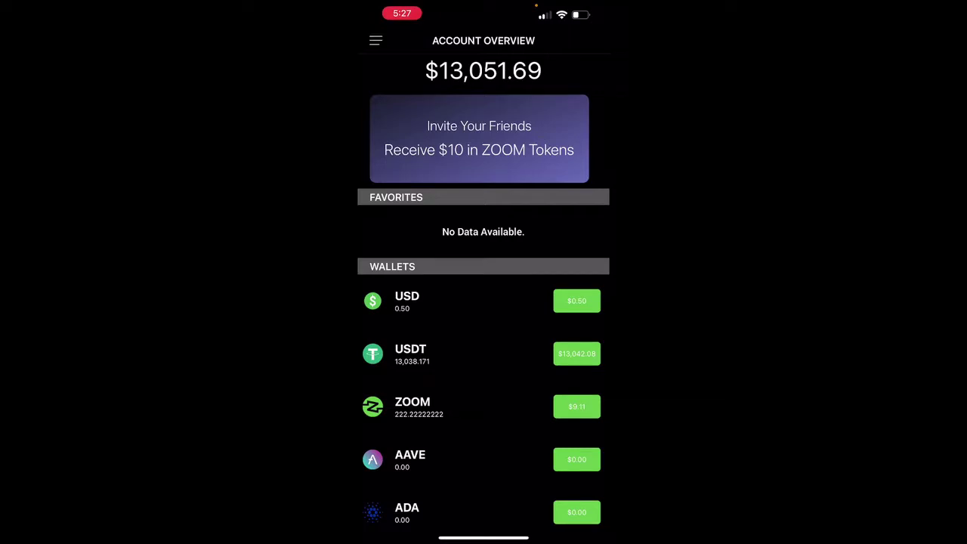
scroll(483, 302, up, 3)
Switch to Safari's COTPS Recharge page and go back to the total-assets account page.
drag(483, 538, 483, 302)
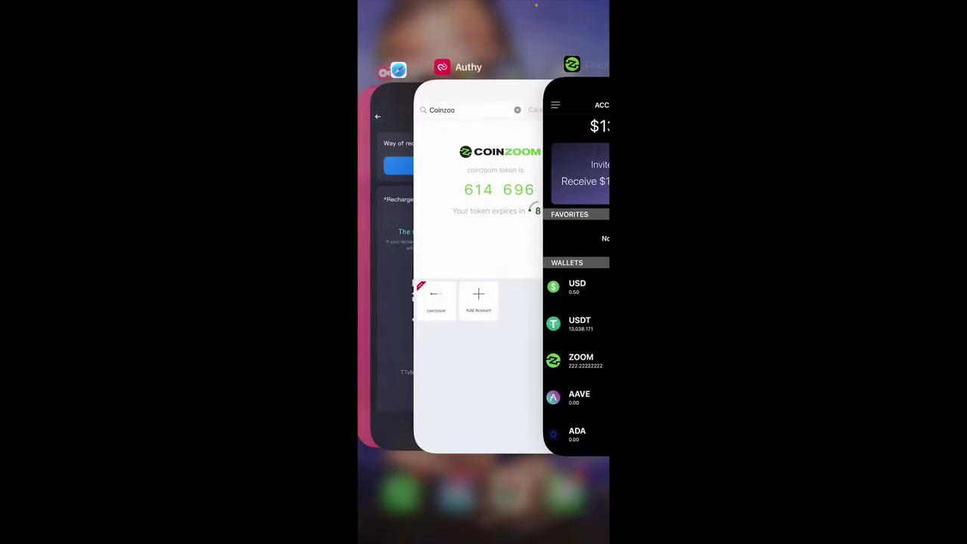
click(385, 264)
scroll(483, 302, up, 2)
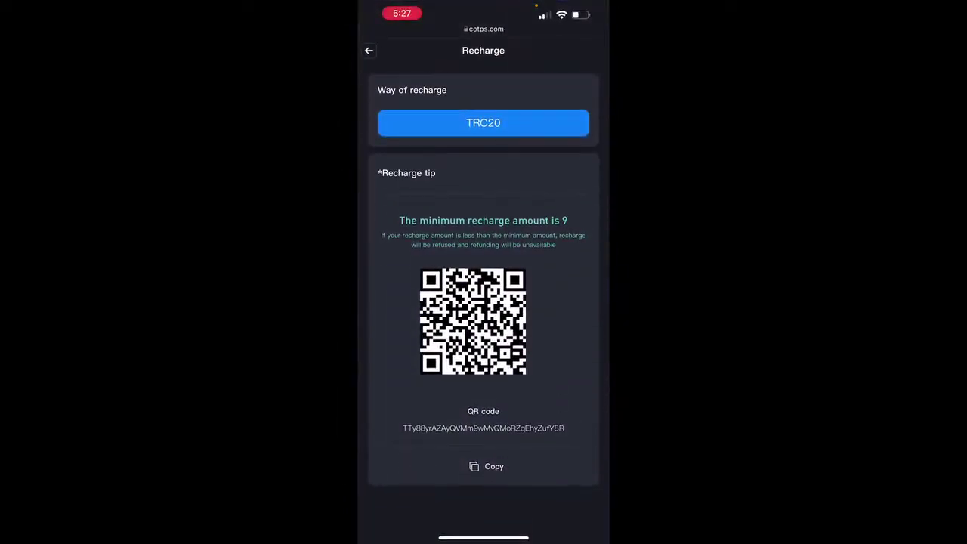
click(369, 50)
scroll(483, 302, up, 2)
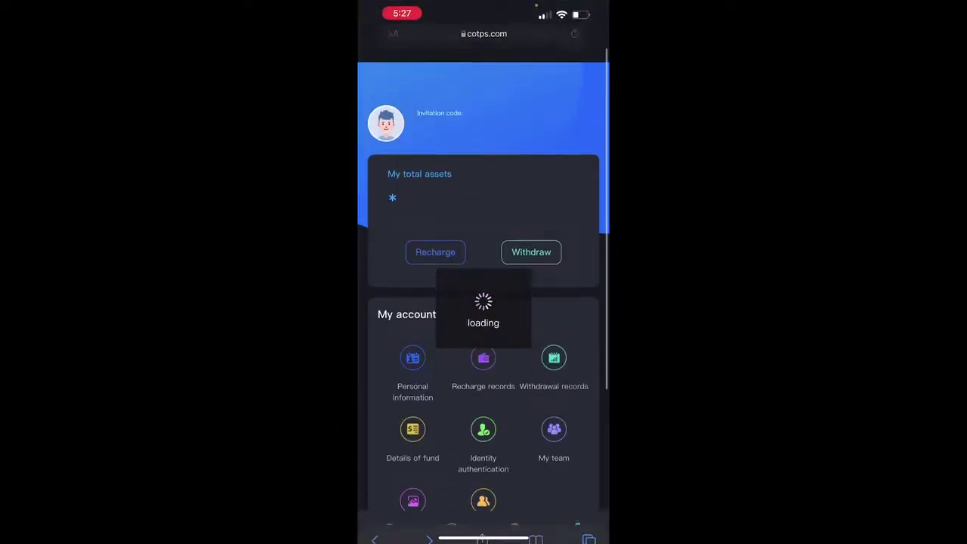